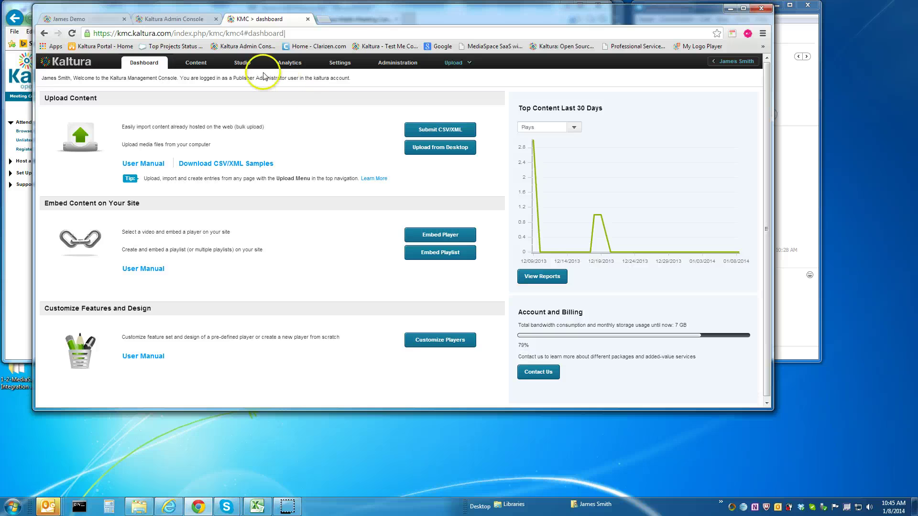
- Open the Widescreen player from the Studio players list in the player editor
left_click(244, 65)
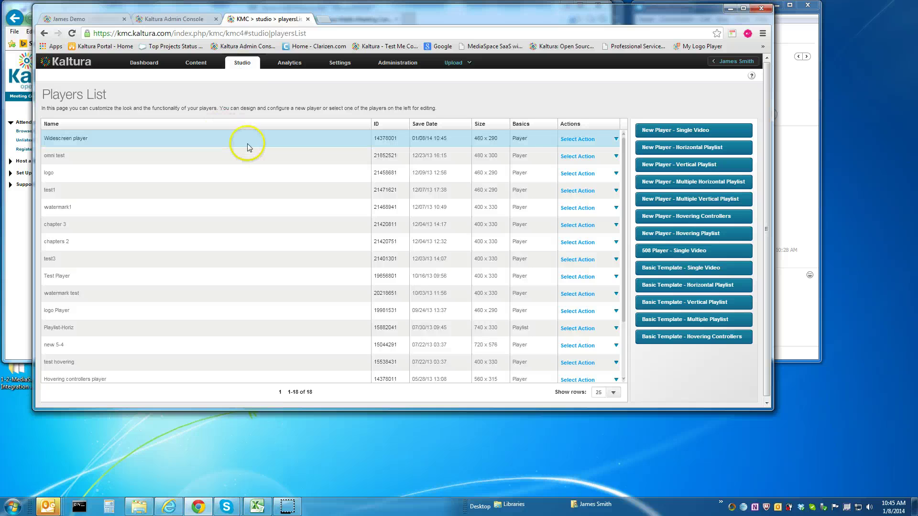
left_click(578, 138)
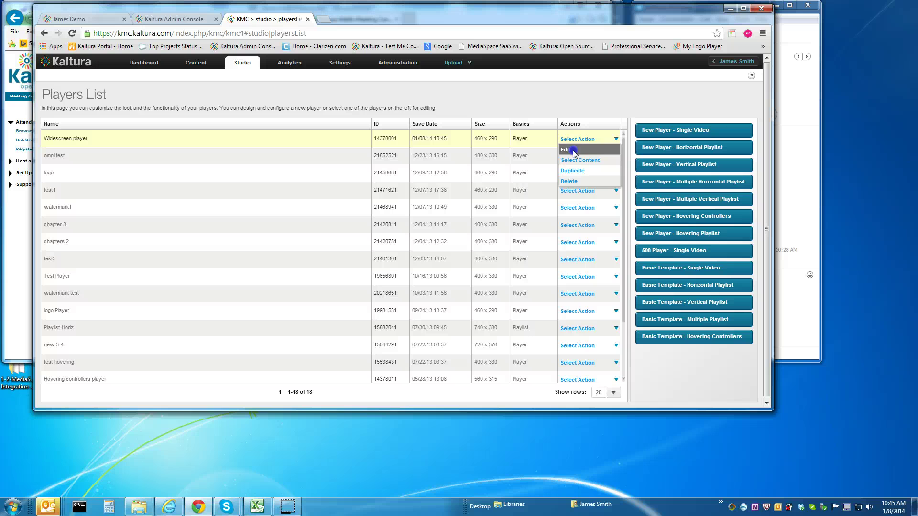
left_click(572, 151)
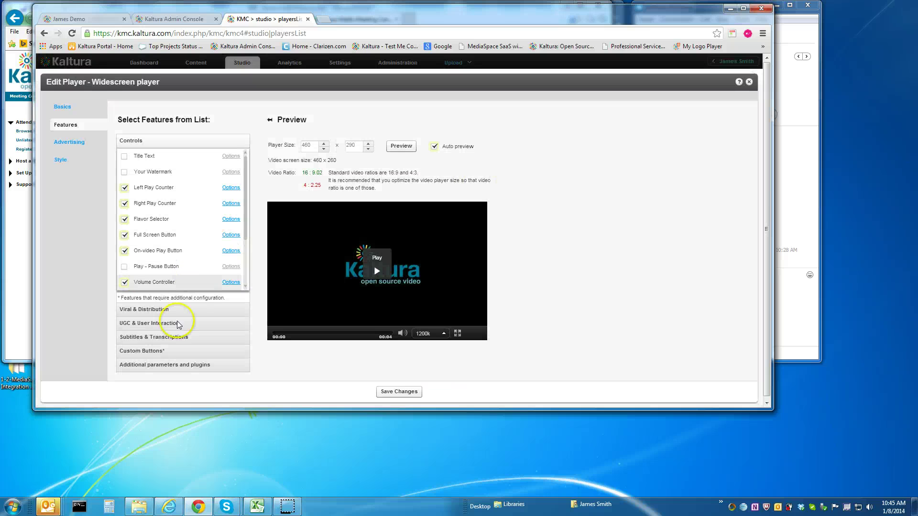
- Expand 'Additional parameters and plugins' in Features and focus the plug-in line field
left_click(149, 371)
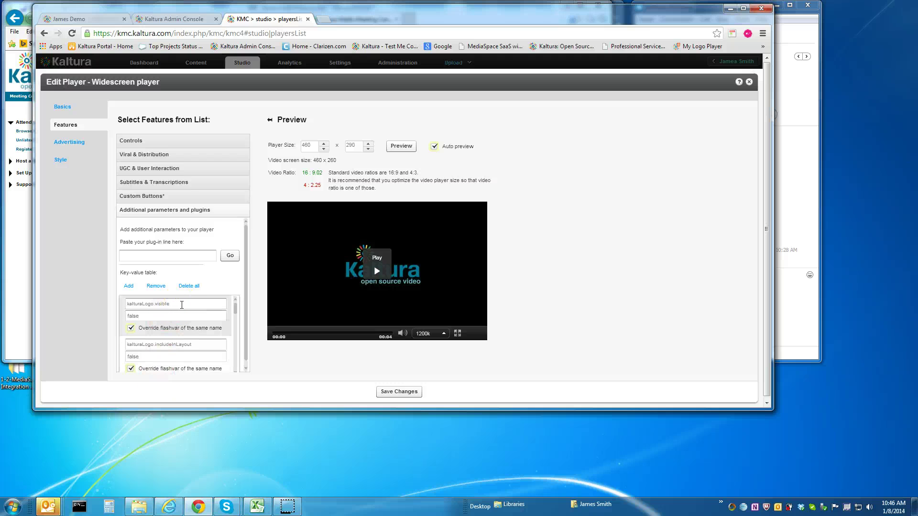
left_click(181, 304)
type("loo")
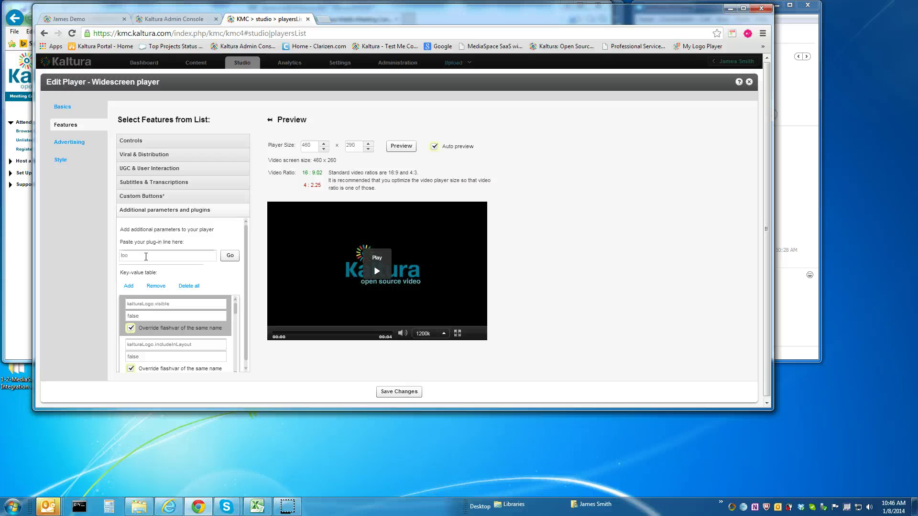
type("p")
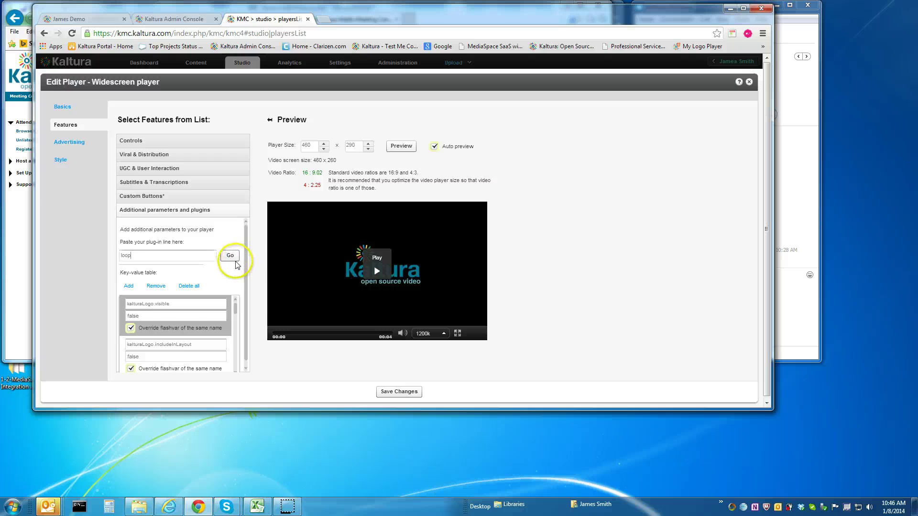
- Add a 'loop' parameter with value 'true' to the Widescreen player and save the changes
left_click(231, 257)
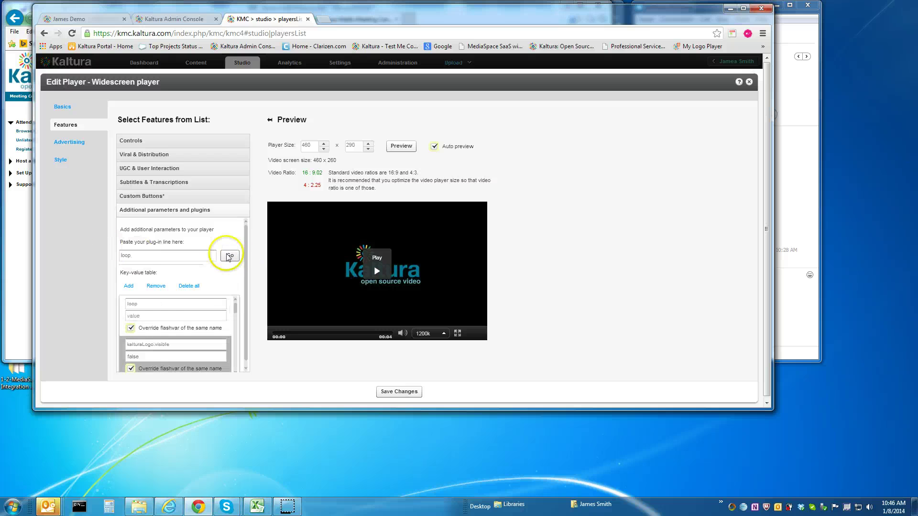
left_click(153, 314)
type("true")
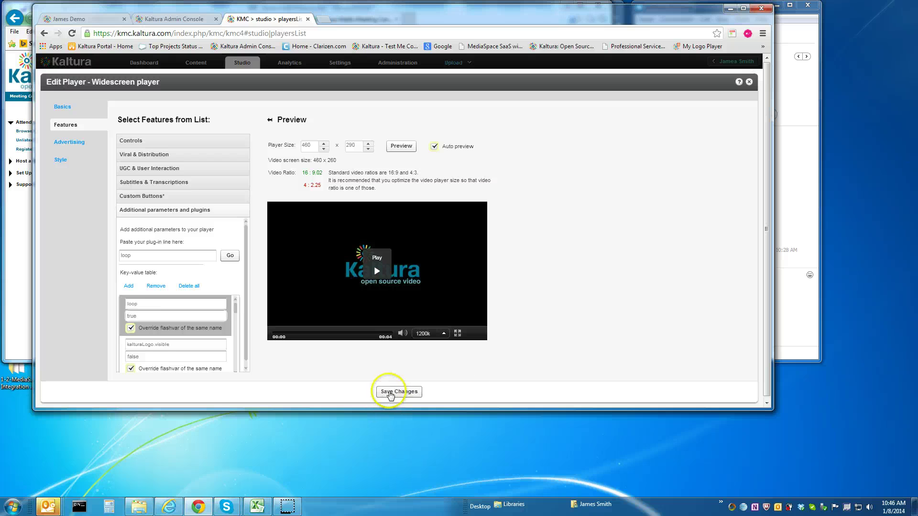
left_click(394, 393)
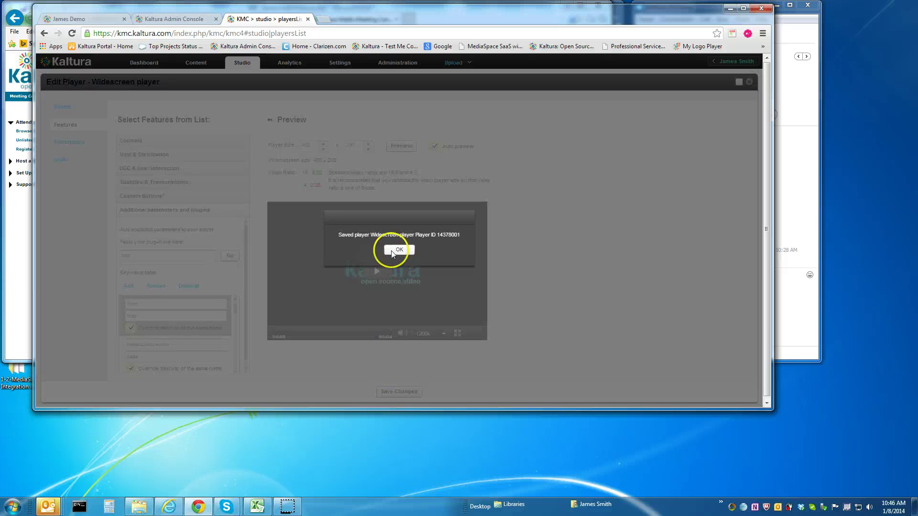
left_click(399, 251)
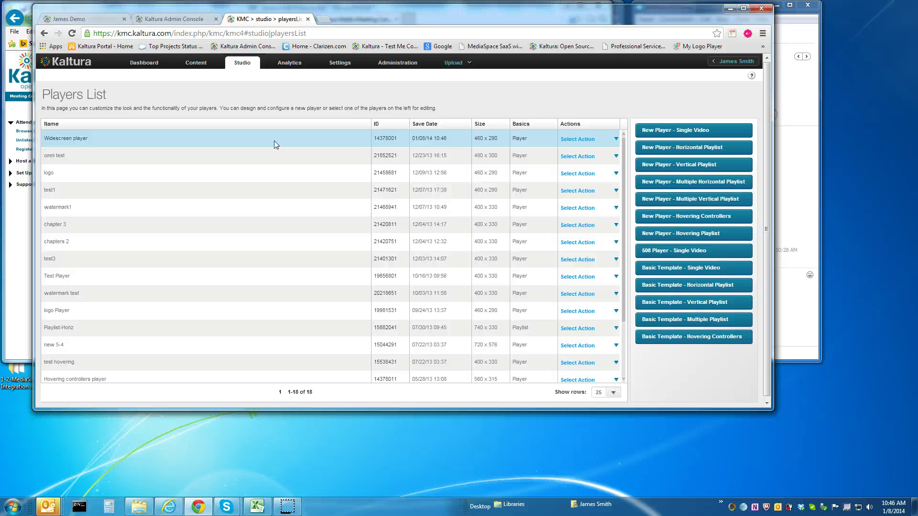
- Open Preview & Embed for the kaltura-test entry from the Content list
left_click(196, 65)
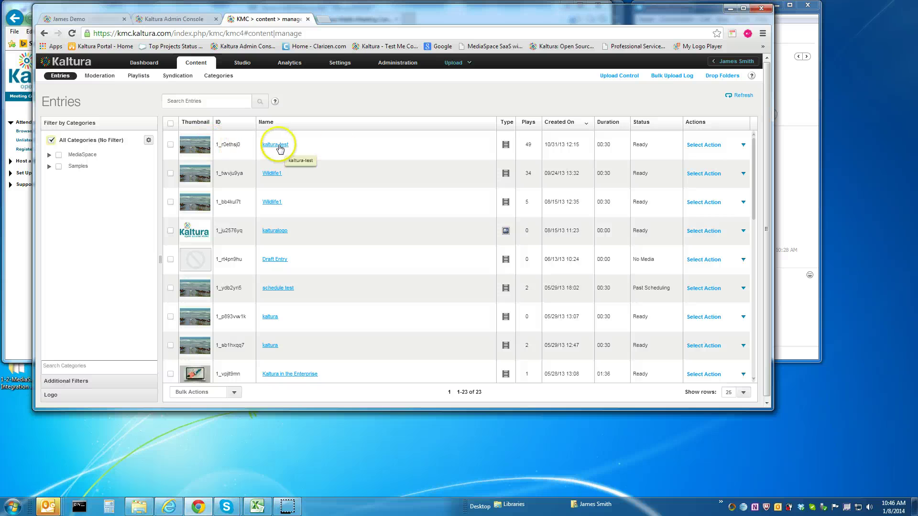
left_click(720, 146)
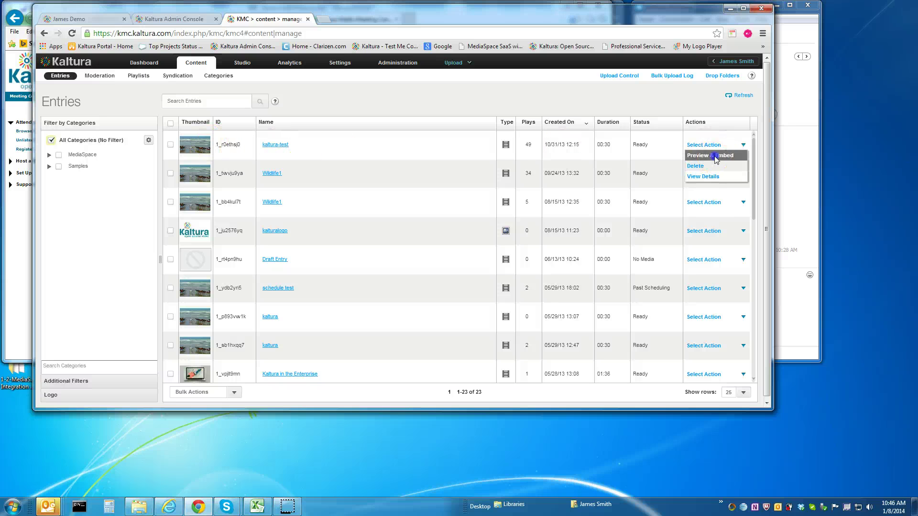
left_click(717, 155)
- Choose the Widescreen player for kaltura-test and open its standalone preview page in a new tab
left_click(178, 124)
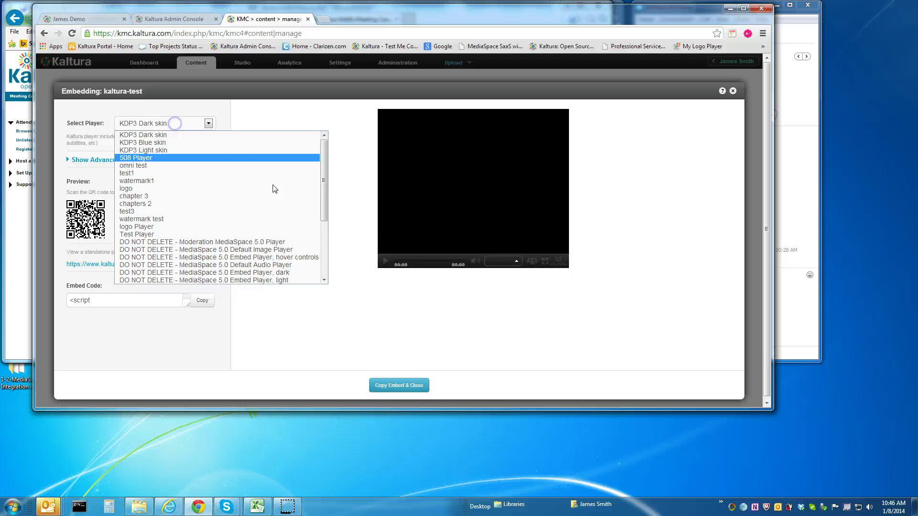
left_click_drag(324, 176, 324, 245)
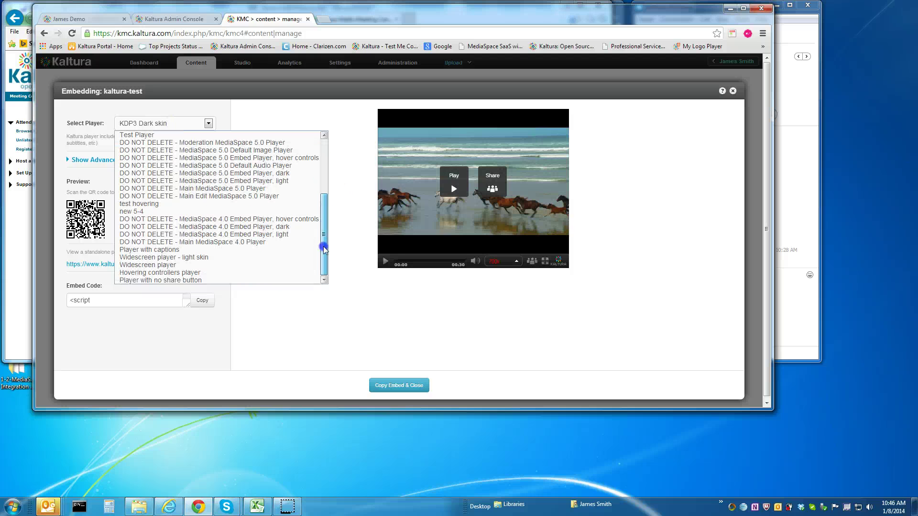
left_click(192, 264)
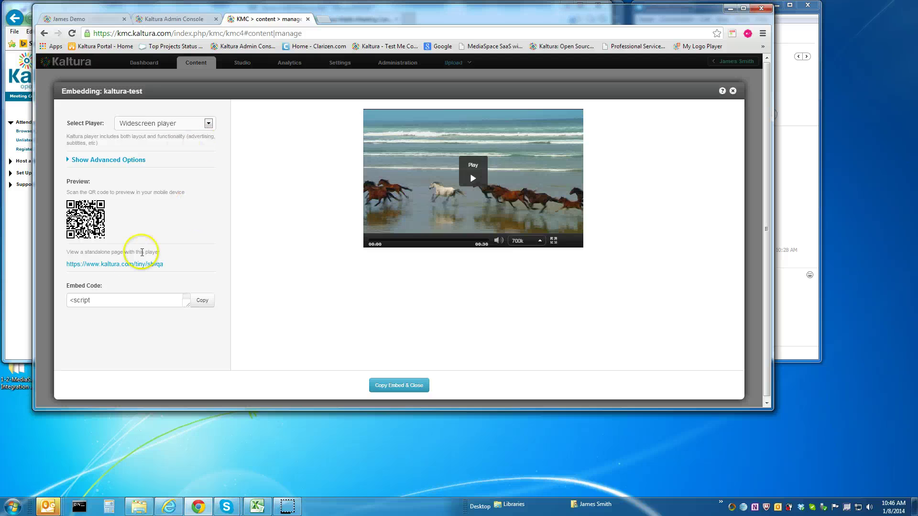
left_click(133, 264)
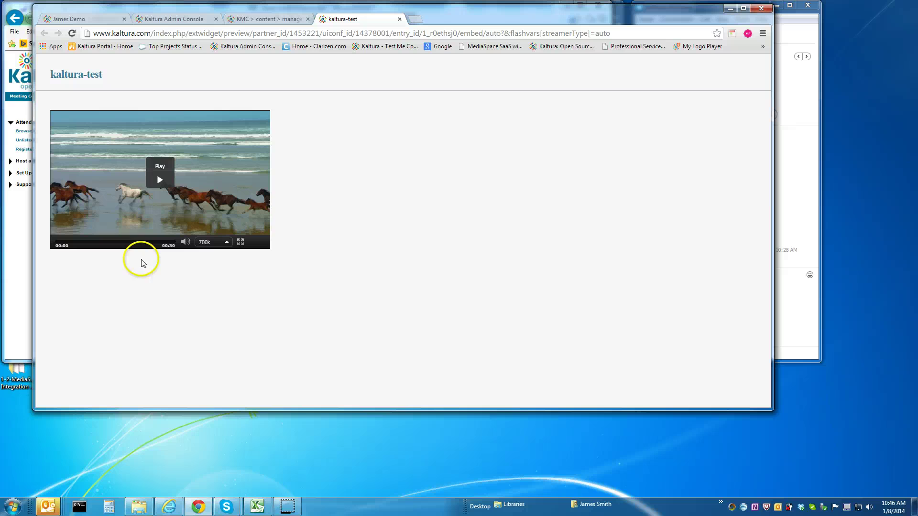
- Play kaltura-test, seek past 18 and 28 seconds, and watch it restart from 00:00
left_click(154, 181)
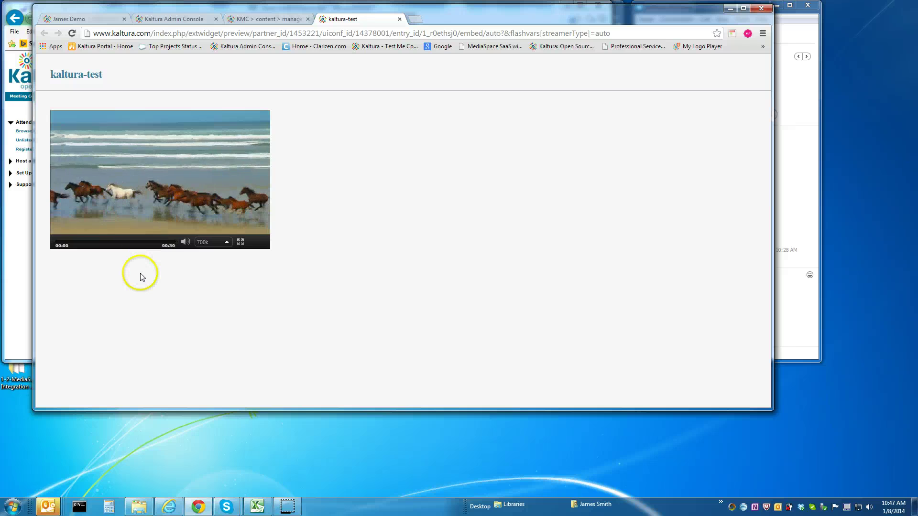
left_click_drag(60, 243, 170, 252)
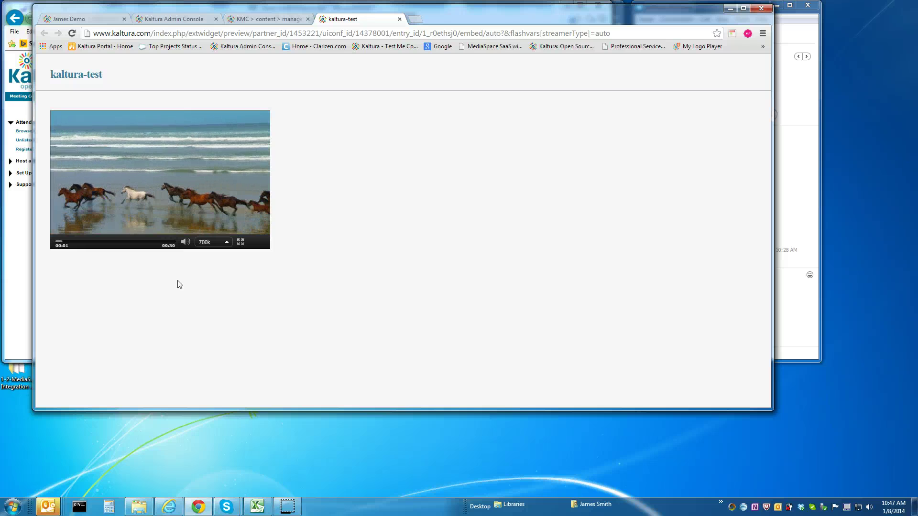
left_click_drag(65, 246, 168, 246)
left_click(144, 289)
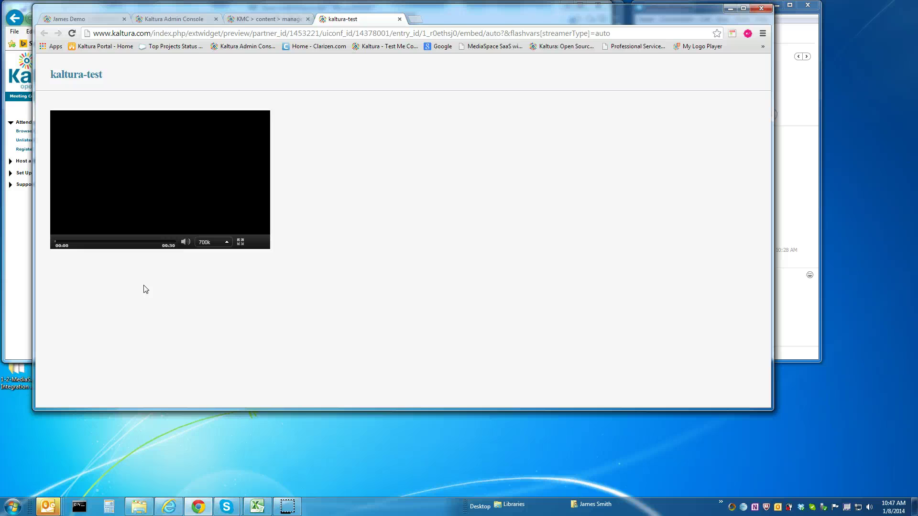
left_click(66, 246)
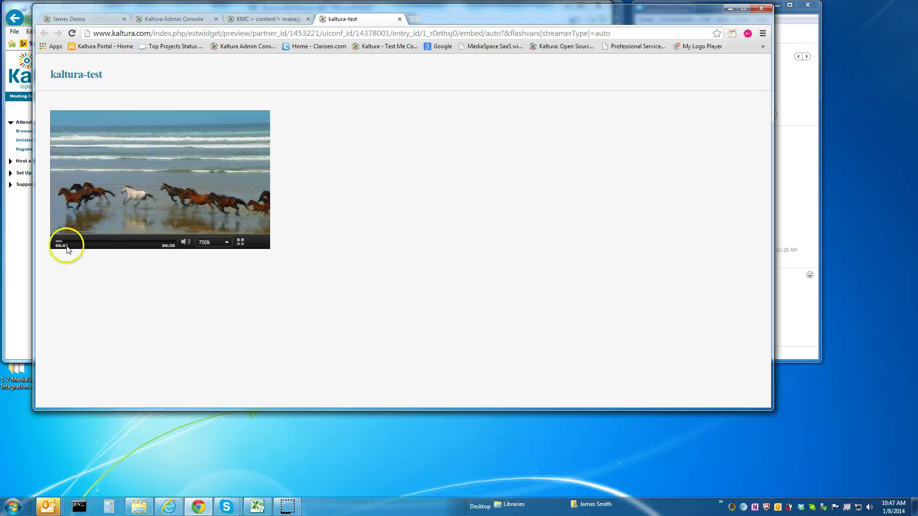